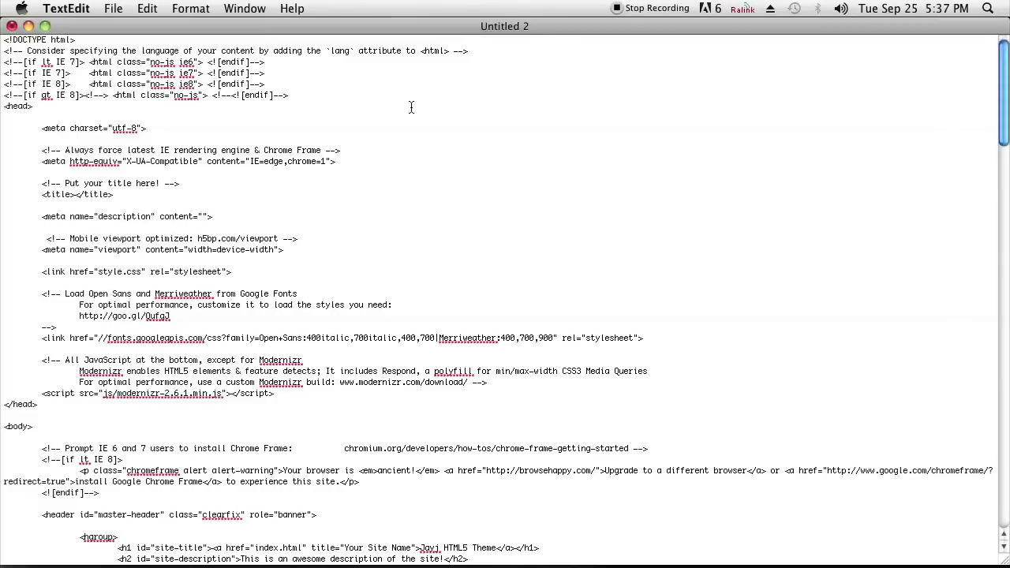
pyautogui.scroll(-5, 410, 107)
pyautogui.scroll(-5, 410, 107)
pyautogui.scroll(-8, 410, 107)
pyautogui.scroll(-8, 410, 107)
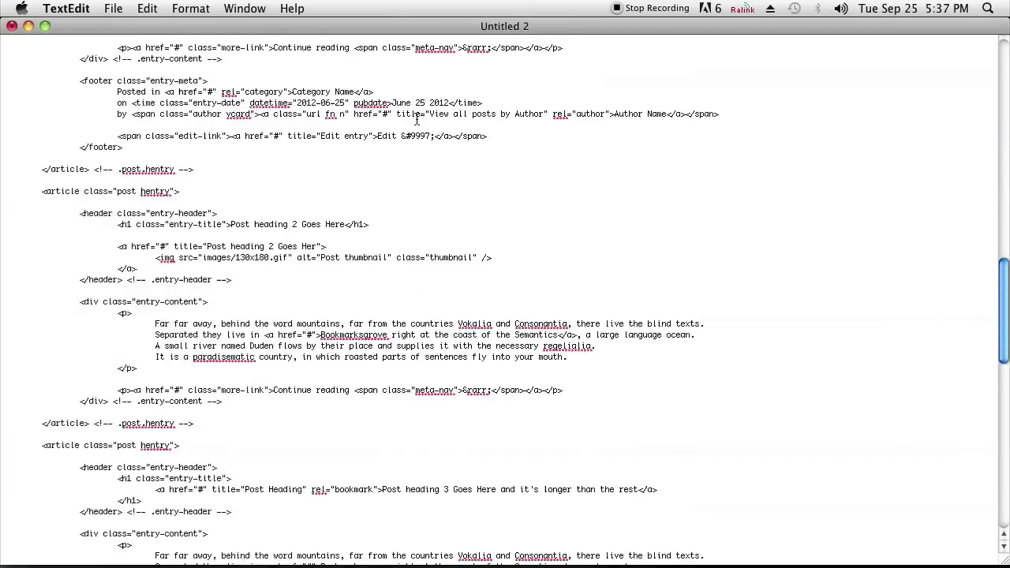
pyautogui.scroll(-8, 416, 120)
pyautogui.scroll(-8, 418, 127)
pyautogui.scroll(8, 419, 129)
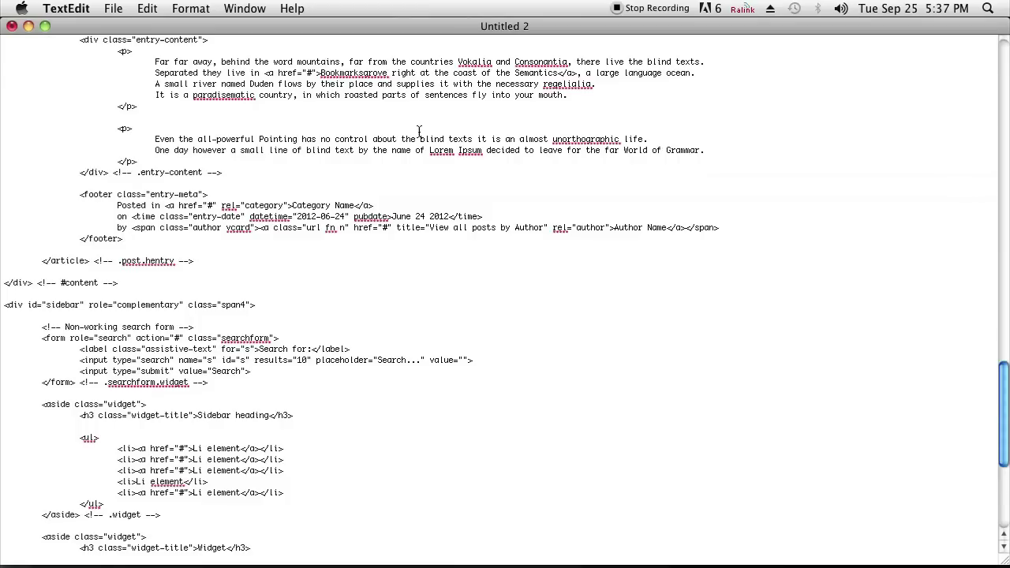
pyautogui.scroll(8, 419, 128)
pyautogui.scroll(8, 420, 129)
pyautogui.scroll(8, 419, 134)
pyautogui.scroll(5, 419, 136)
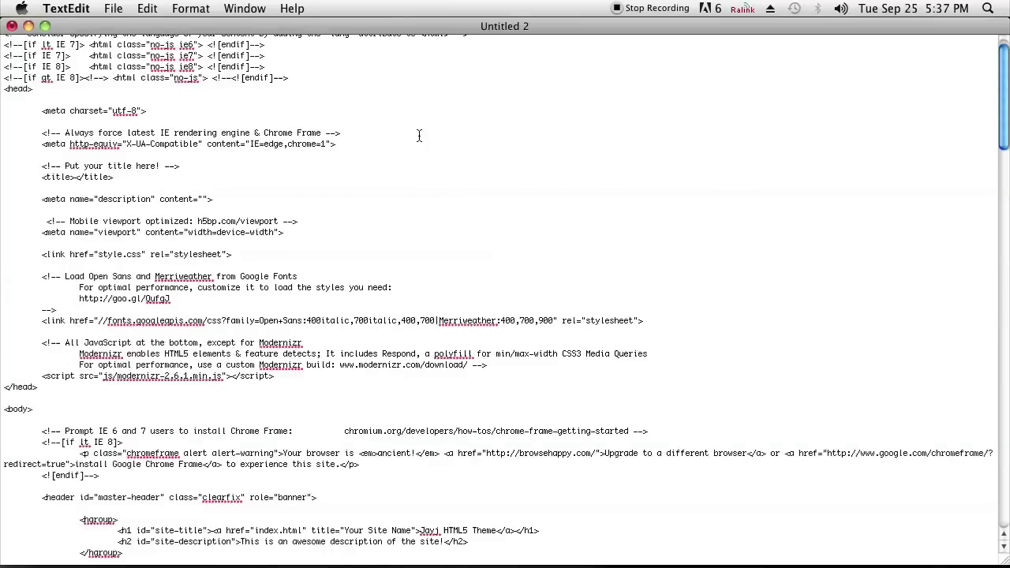
pyautogui.scroll(3, 419, 136)
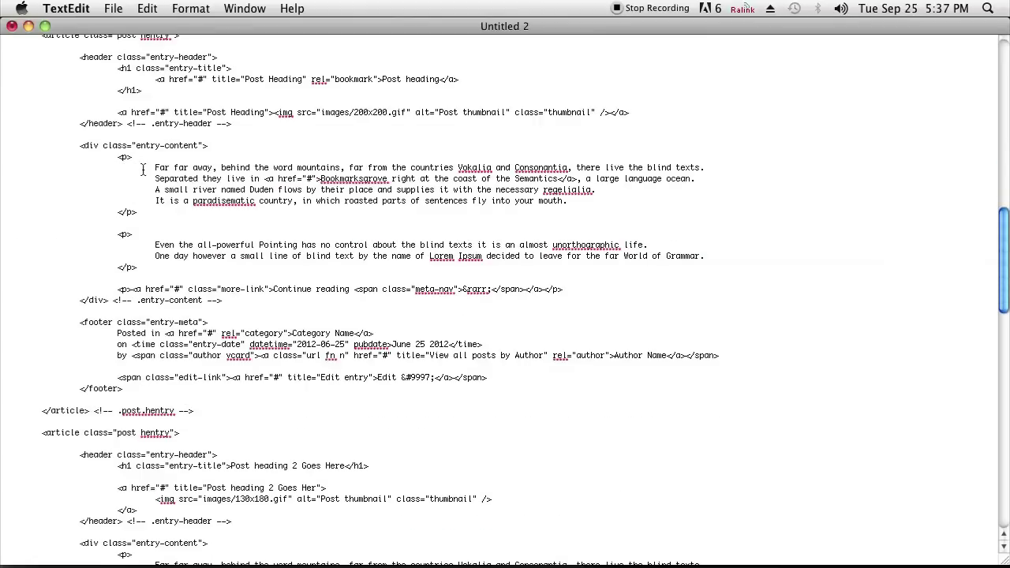
# Highlight the first post's paragraph from 'Far far away' through 'mouth.', including its inline link.
pyautogui.moveTo(154, 167); pyautogui.dragTo(610, 202)
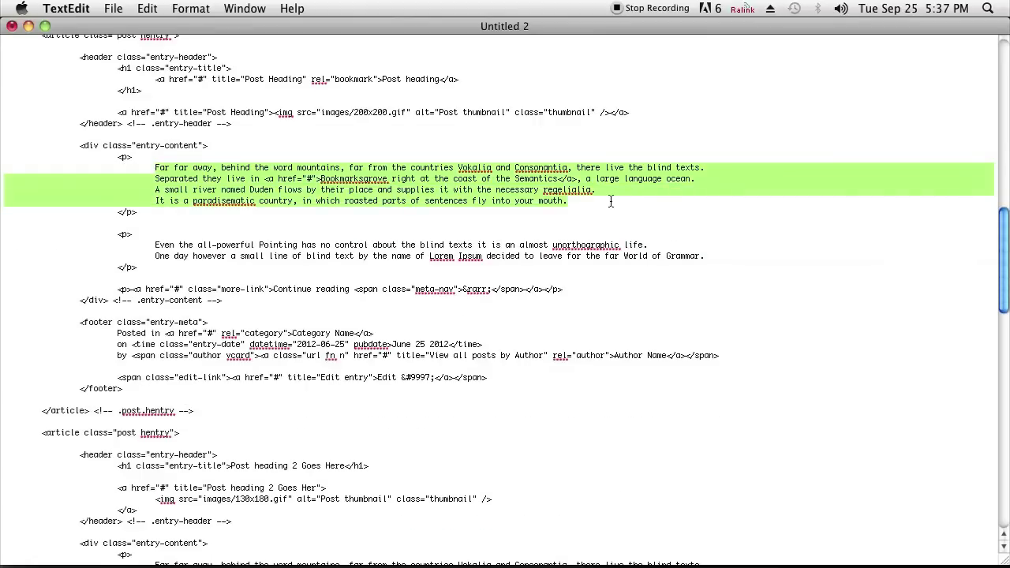
pyautogui.moveTo(155, 168); pyautogui.dragTo(597, 207)
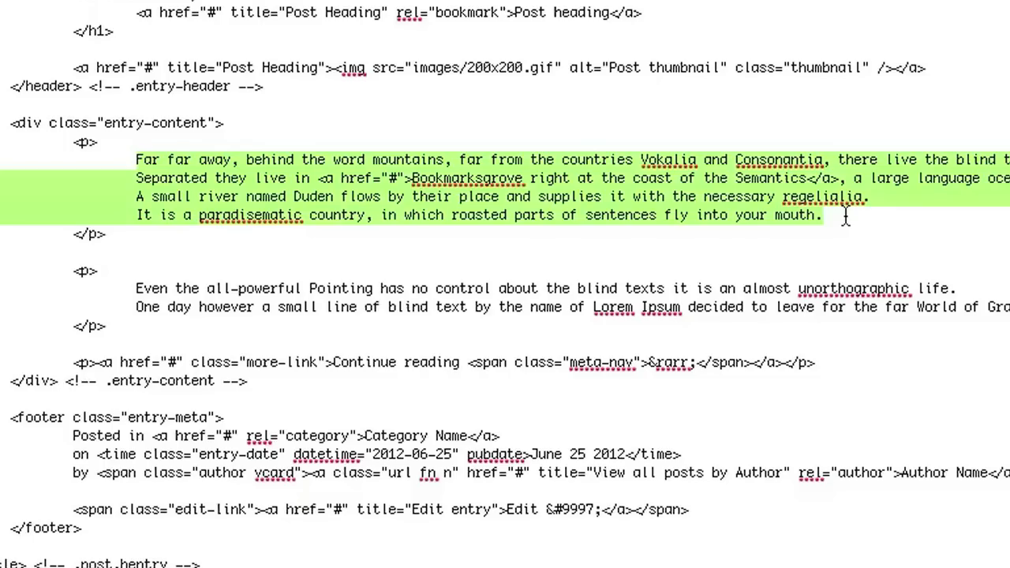
pyautogui.write('<?p')
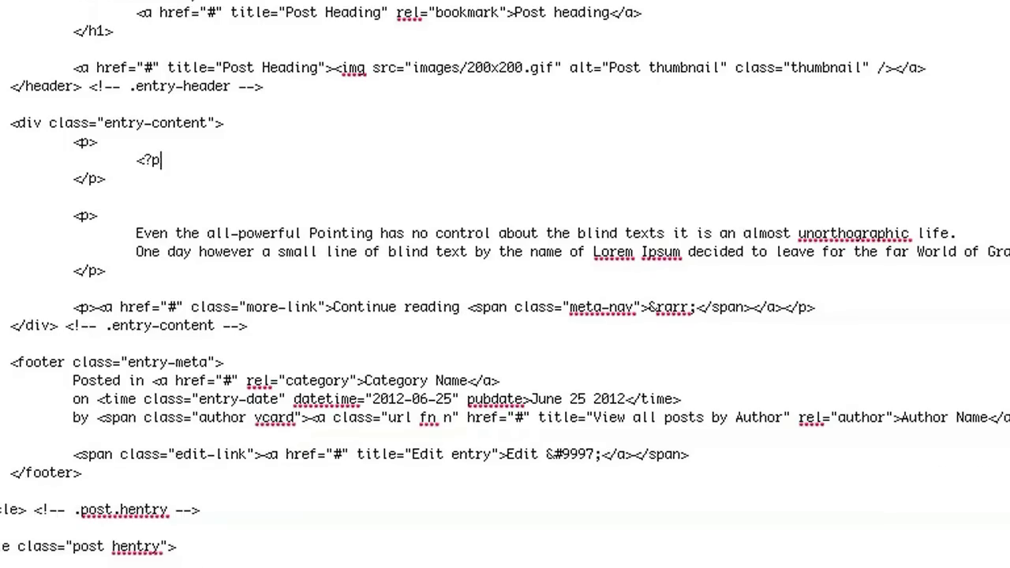
pyautogui.write('hp ')
pyautogui.write('pri')
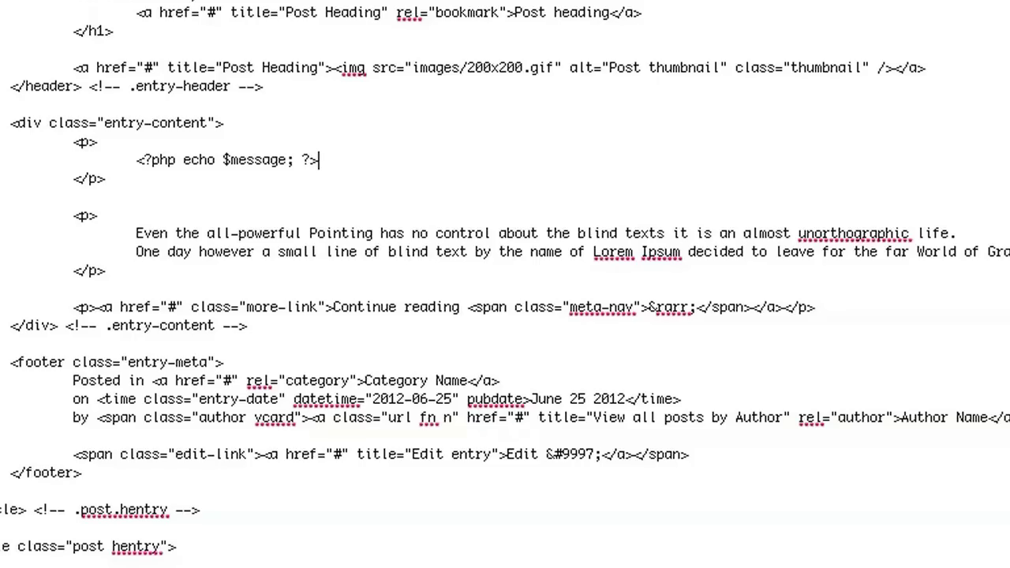
# Place the cursor just after the new <?php echo $message; ?> tag in the first post.
pyautogui.click(319, 160)
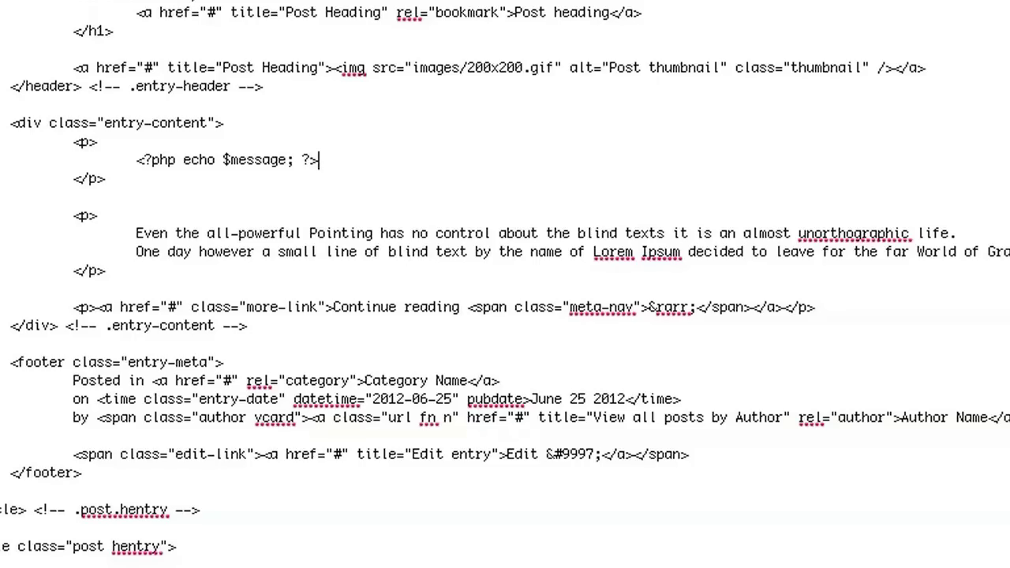